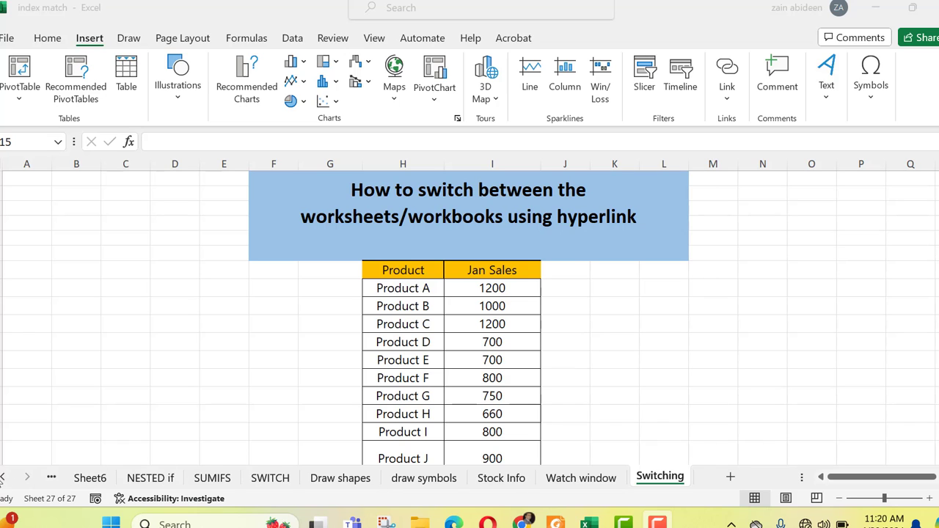
Select the Product and Jan Sales table ranges on the Switching sheet to review them.
drag(3, 480, 31, 477)
click(30, 477)
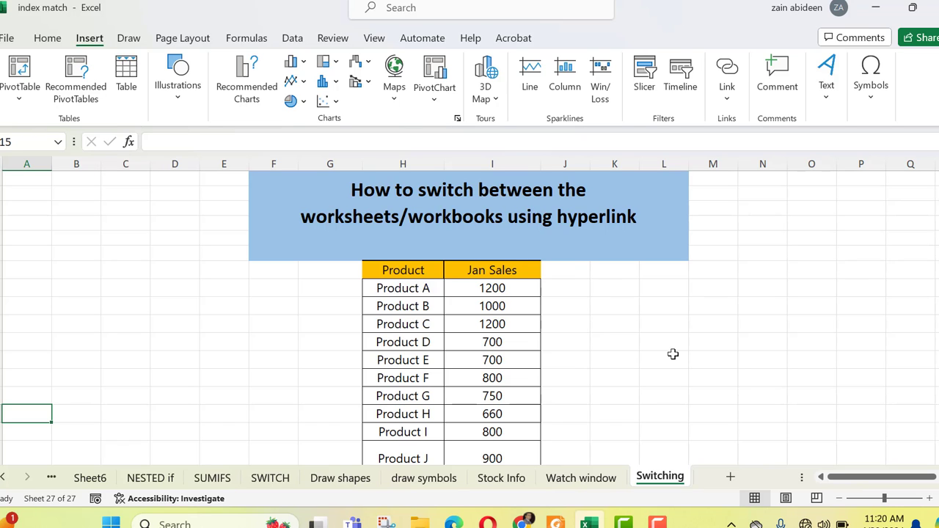
drag(396, 270, 511, 448)
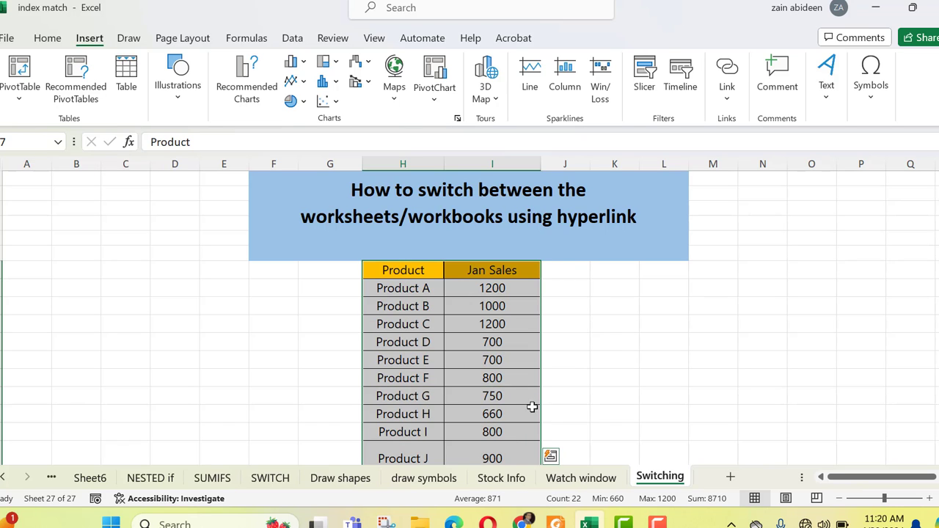
click(621, 340)
click(430, 270)
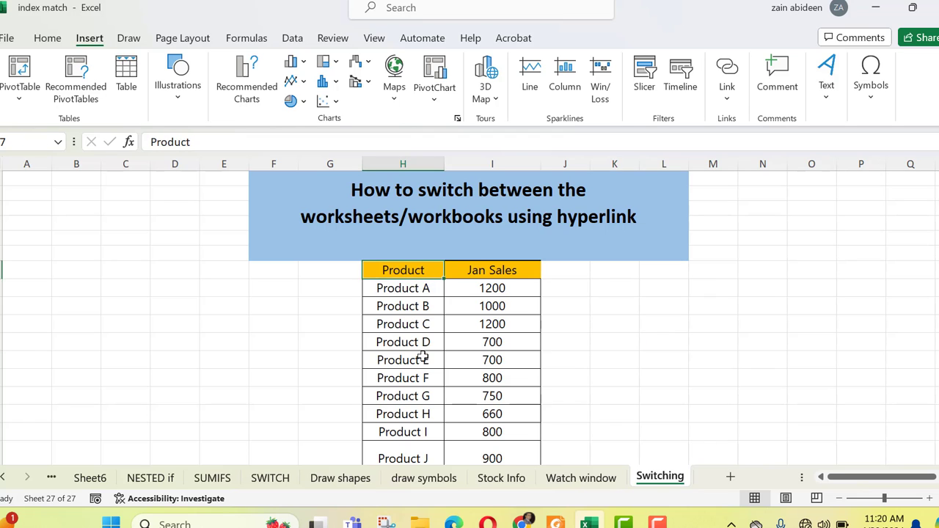
drag(424, 358, 430, 453)
drag(523, 271, 546, 448)
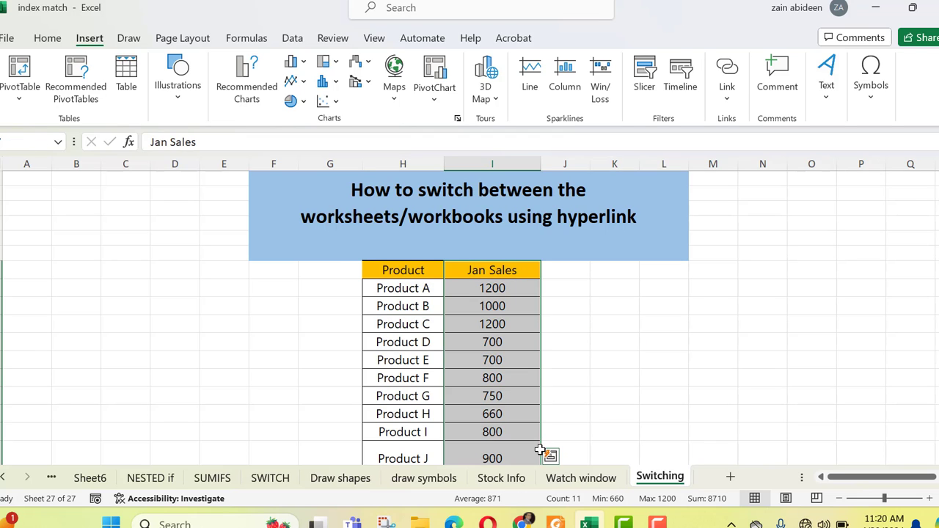
click(602, 371)
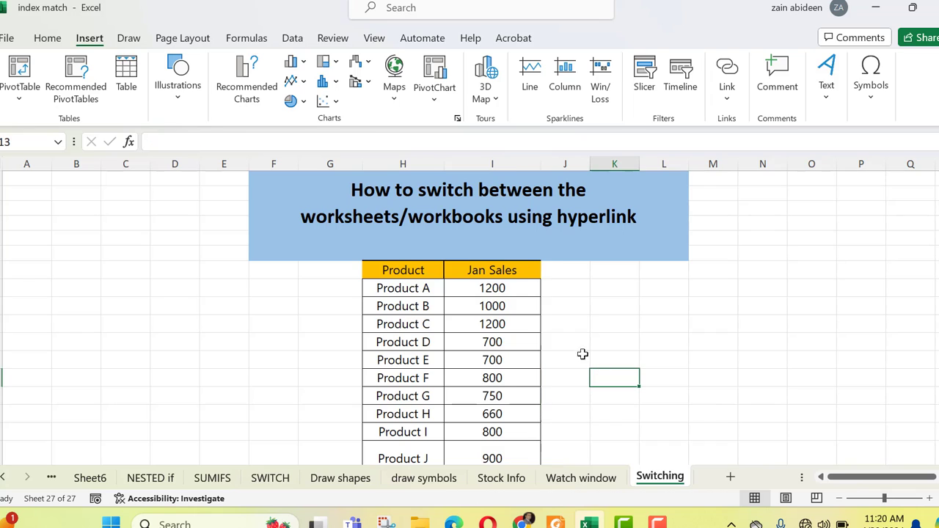
Step through the Product A, B and C cells and back up to Product A.
click(409, 293)
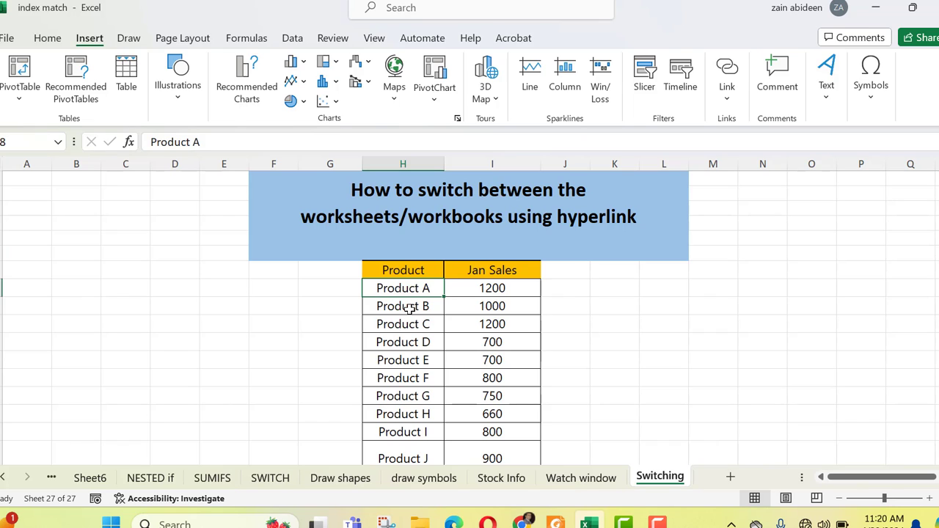
click(410, 308)
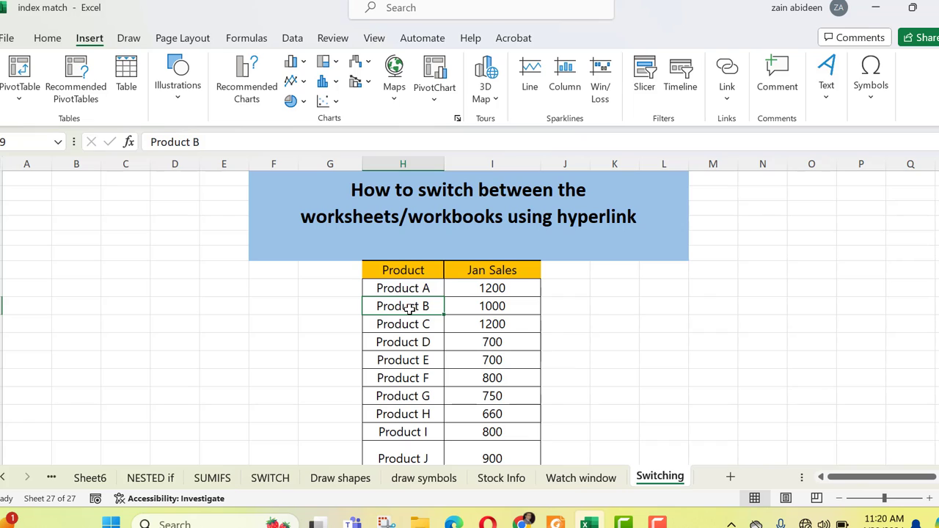
click(411, 318)
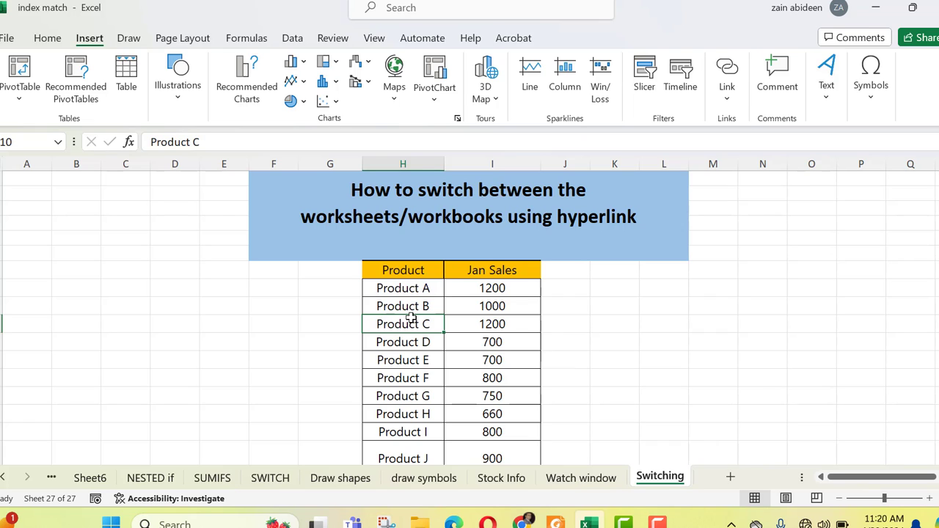
click(428, 301)
click(407, 285)
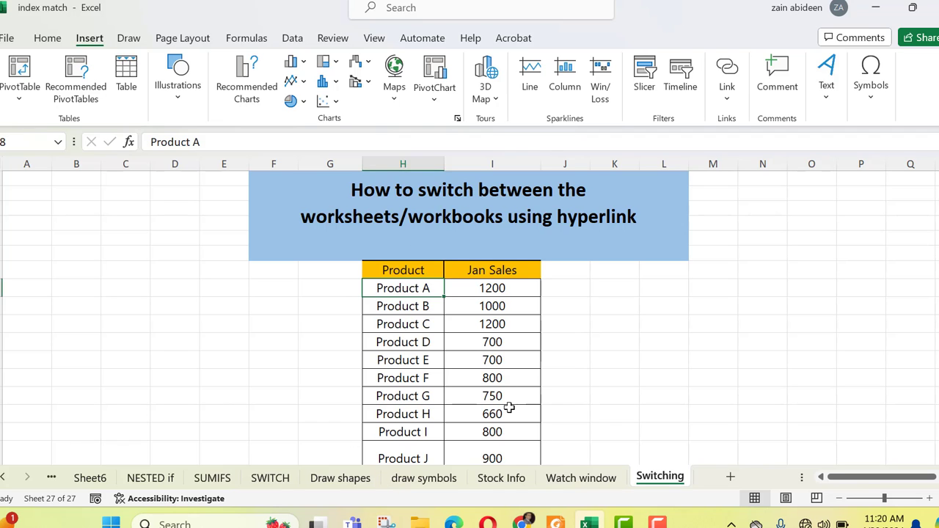
Browse between the Stock Info, Watch window and draw symbols sheets, returning to Switching.
click(496, 479)
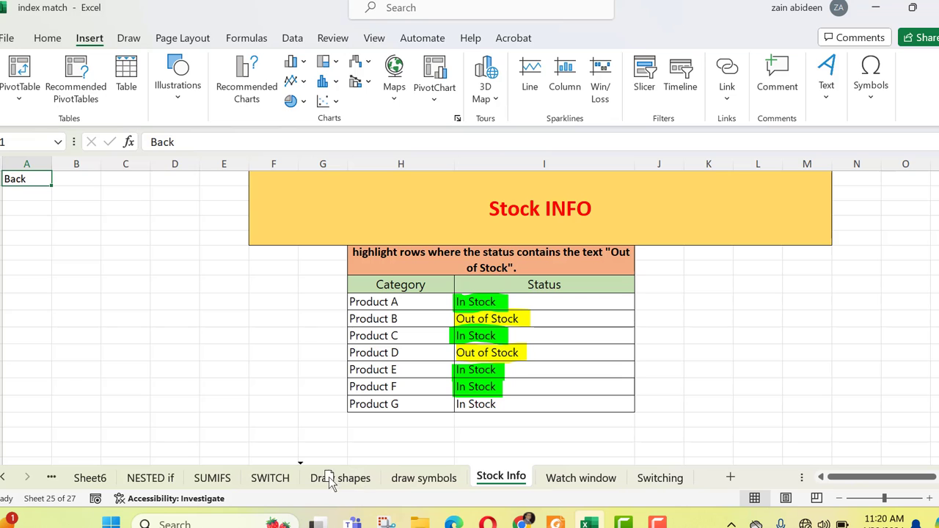
click(57, 475)
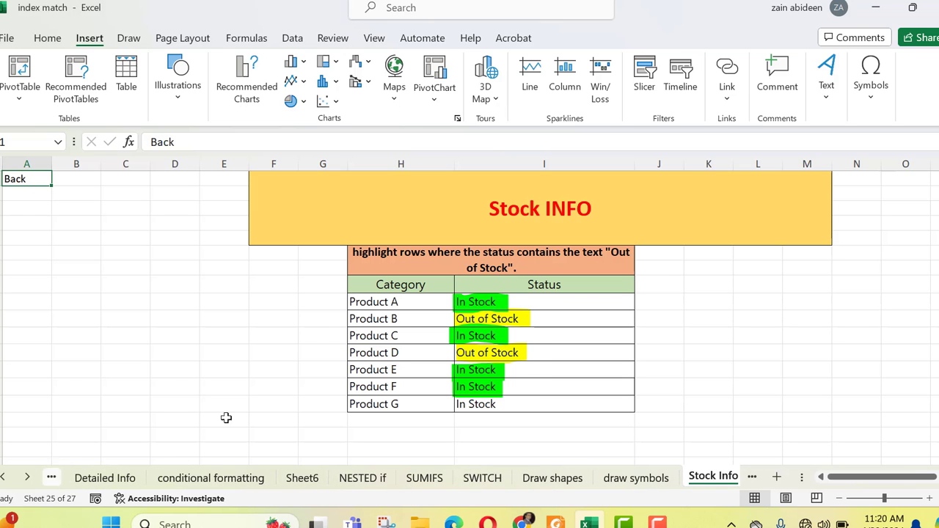
key(ctrl+Page_Down)
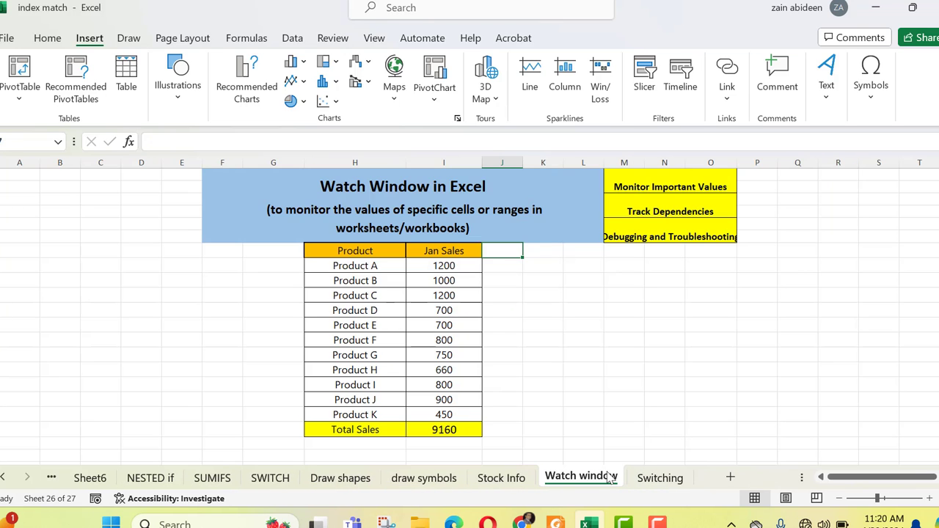
key(ctrl+Page_Down)
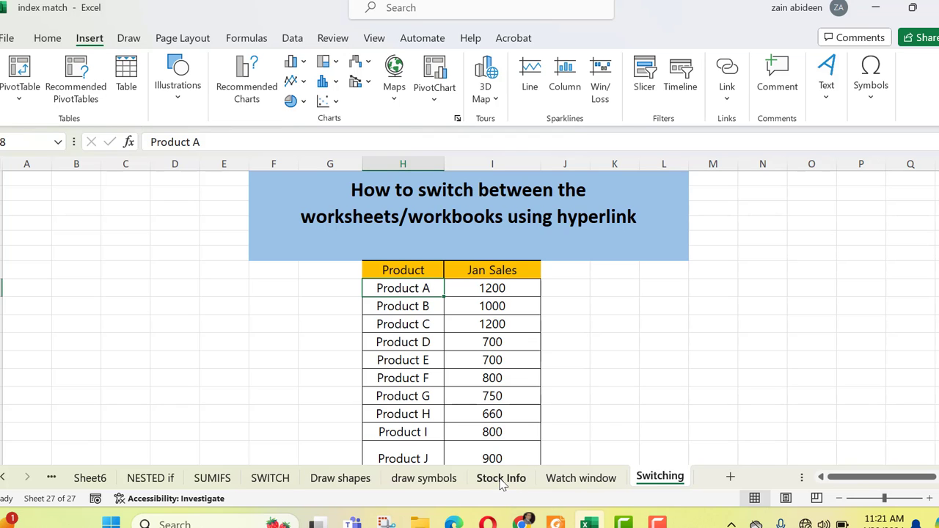
click(501, 478)
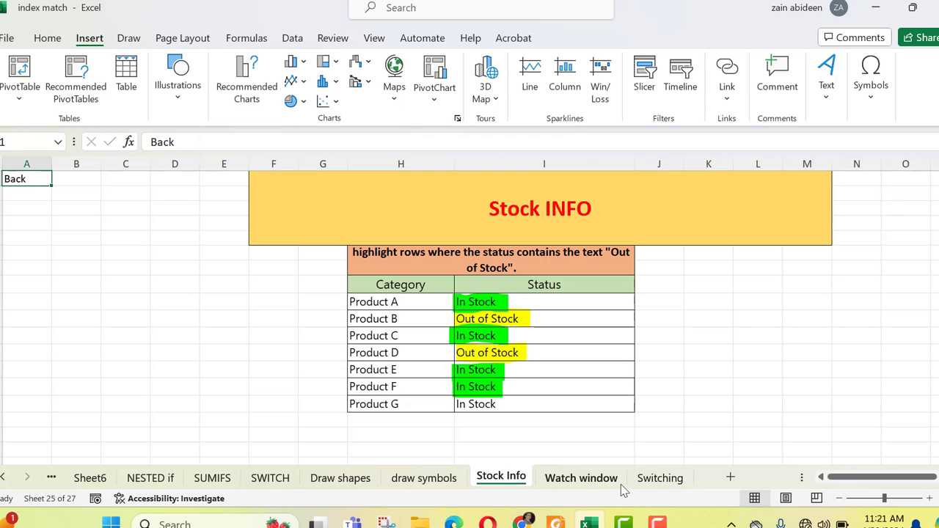
click(664, 478)
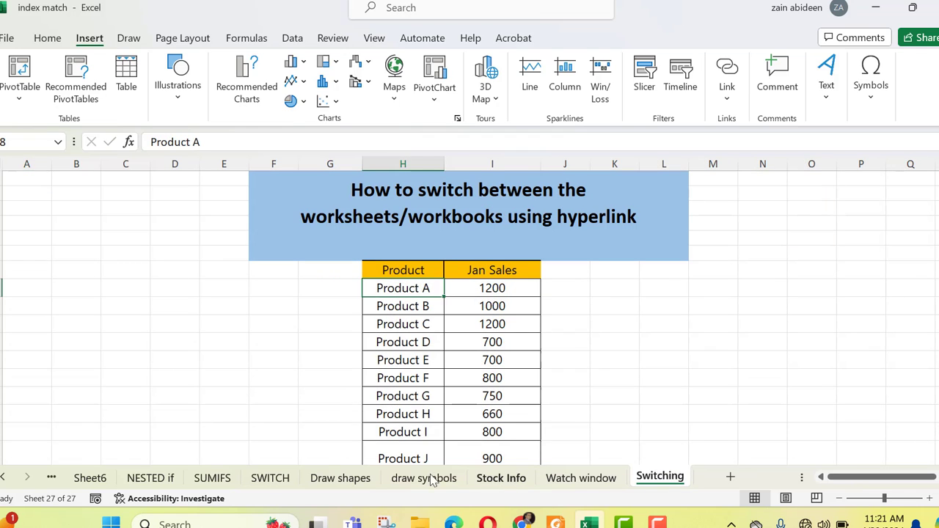
click(3, 481)
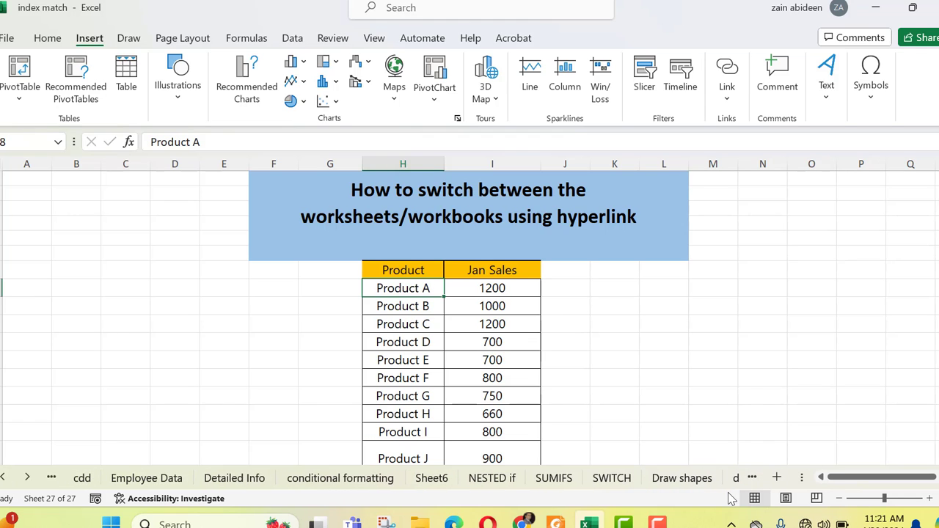
click(753, 478)
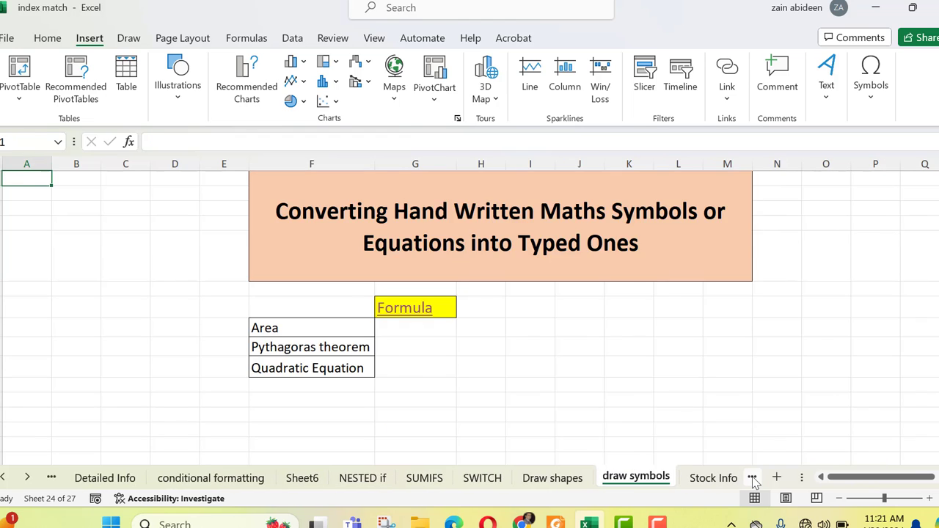
click(753, 478)
click(753, 478)
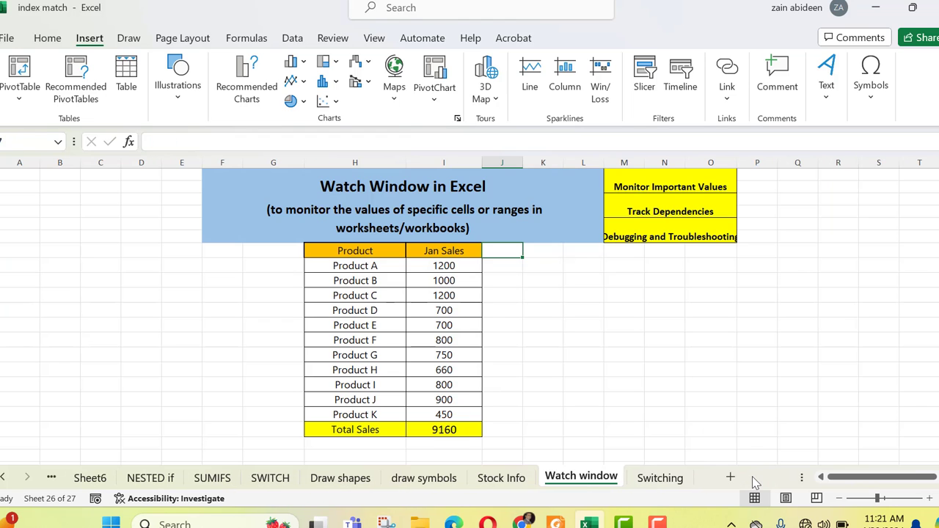
click(656, 481)
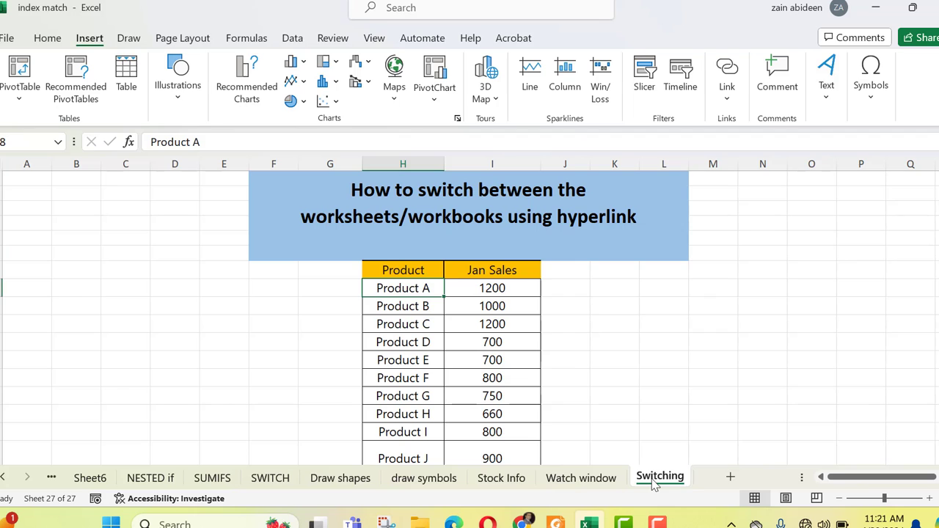
Enter the label 'Stock Info' in cell G7 on the Switching sheet.
double_click(328, 271)
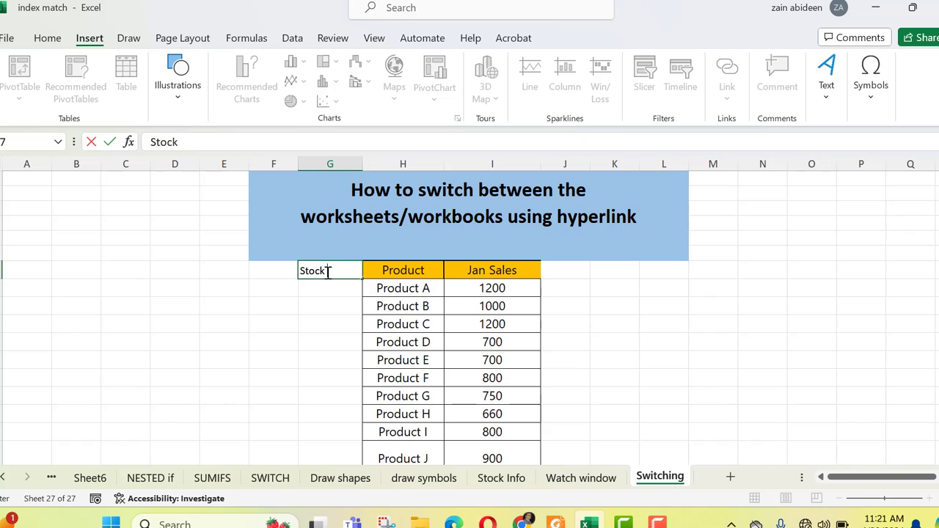
text(Stock Info)
click(329, 327)
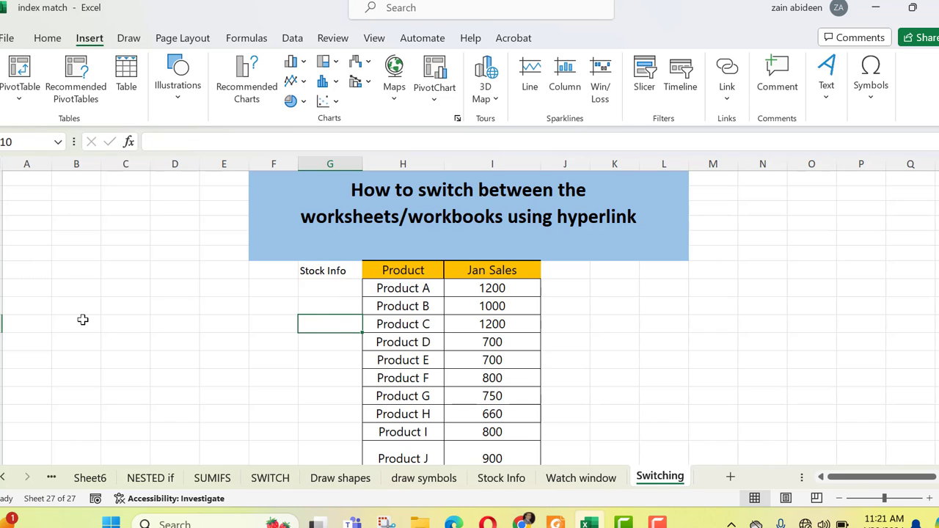
click(31, 181)
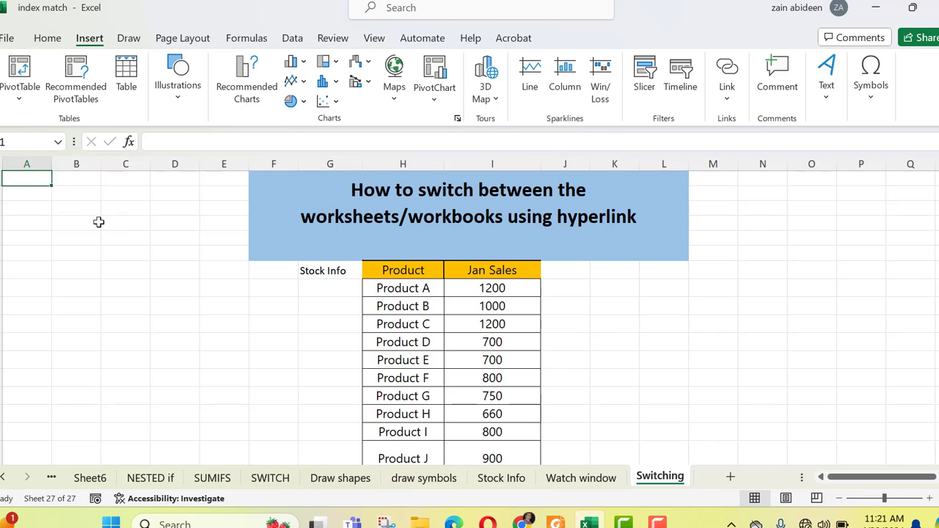
click(246, 319)
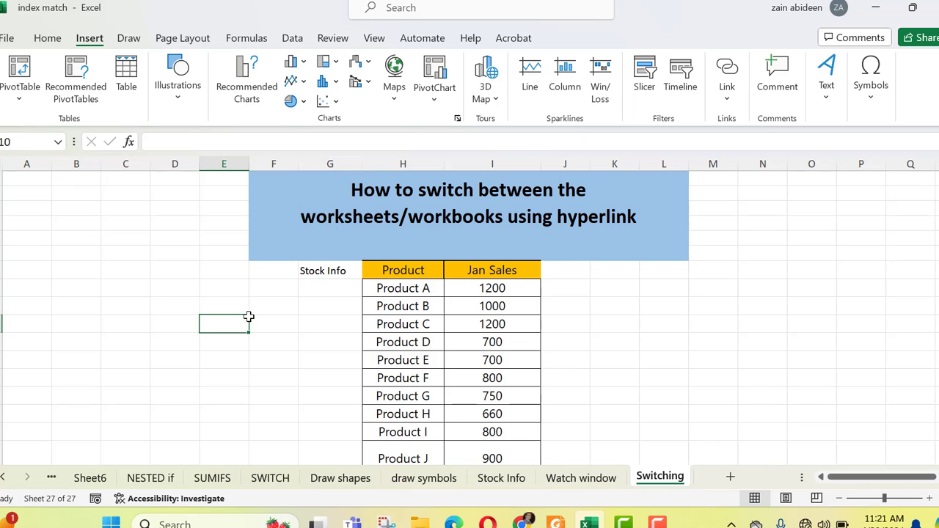
Format the G7 label as bold, 12 pt, with yellow fill.
click(339, 271)
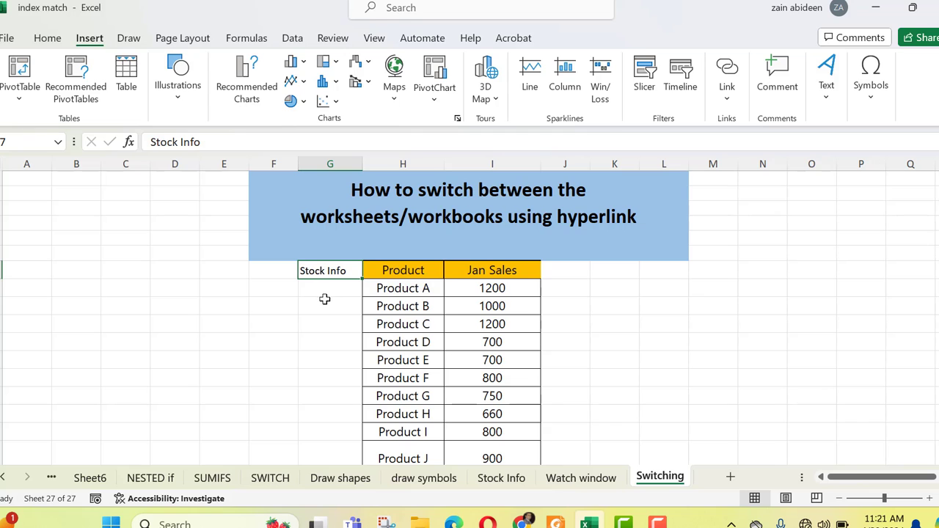
click(46, 38)
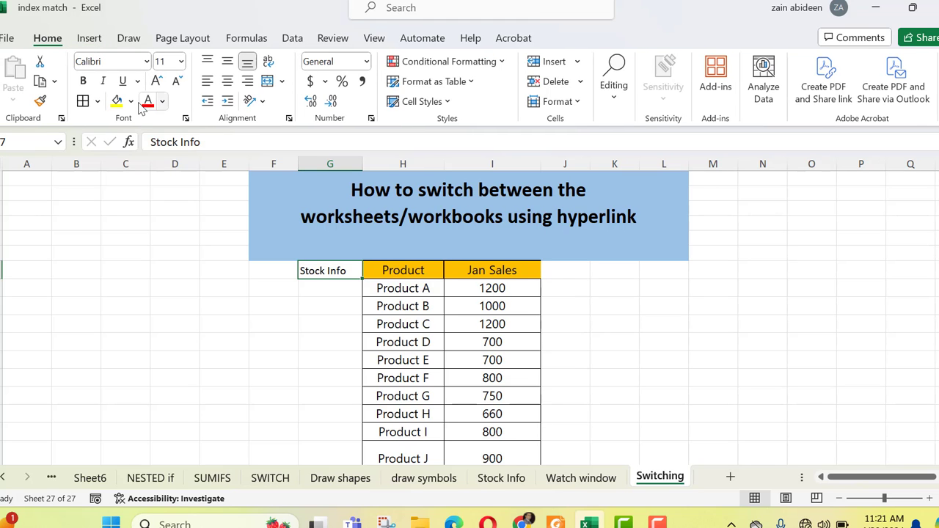
click(156, 81)
click(83, 81)
click(117, 103)
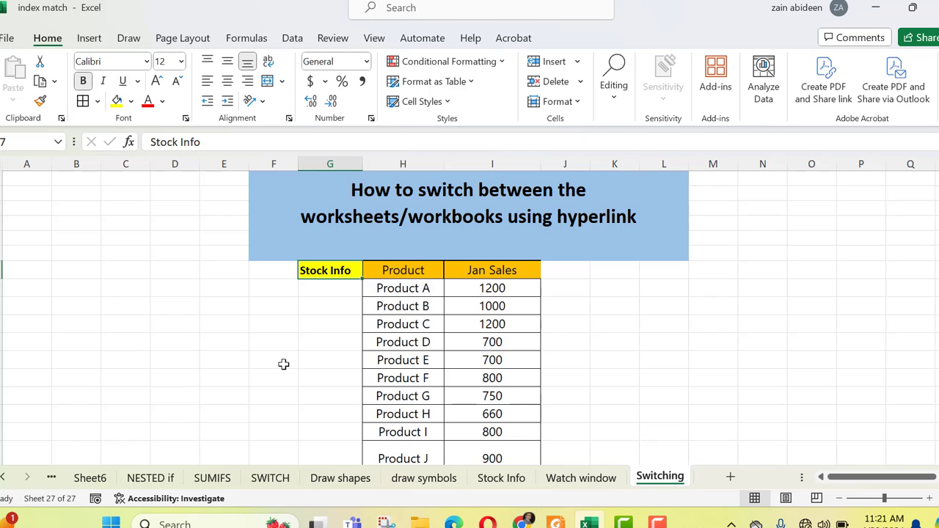
click(335, 302)
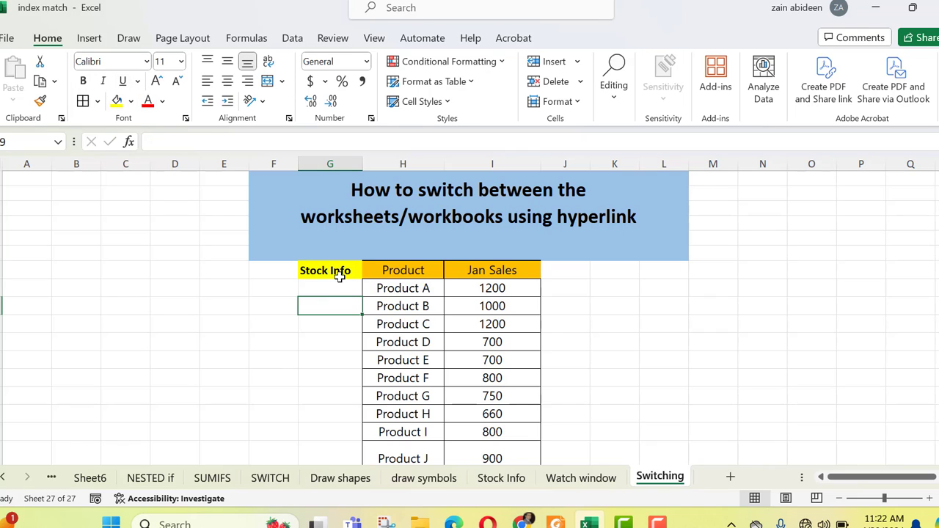
click(337, 271)
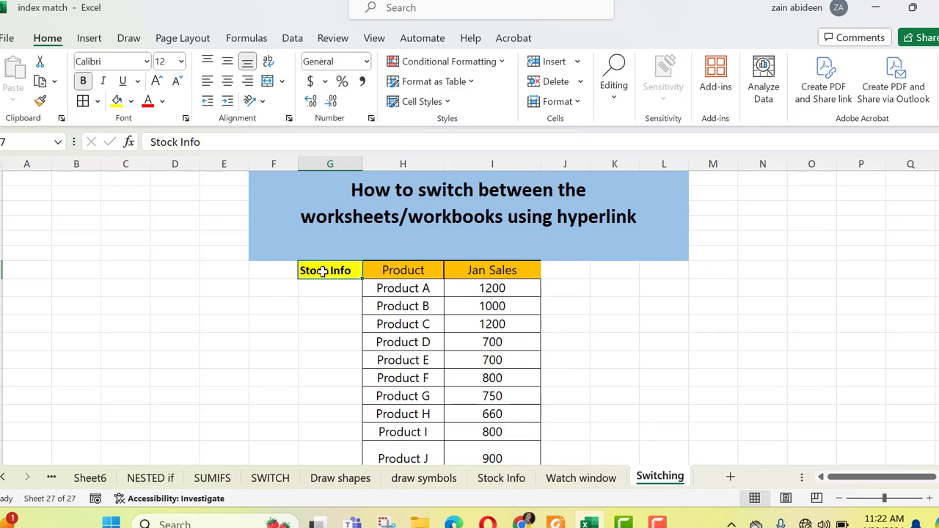
Bring up Insert Hyperlink for G7 and choose Place in This Document.
click(87, 39)
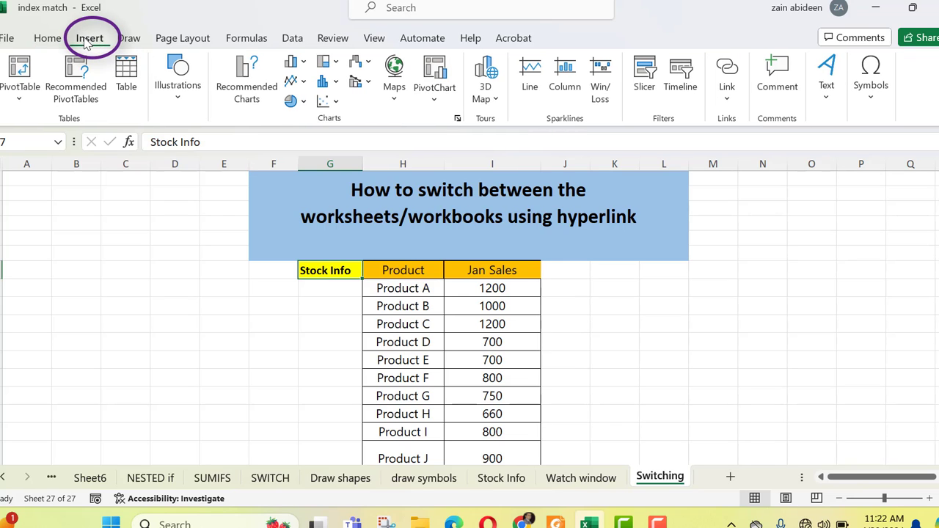
click(729, 95)
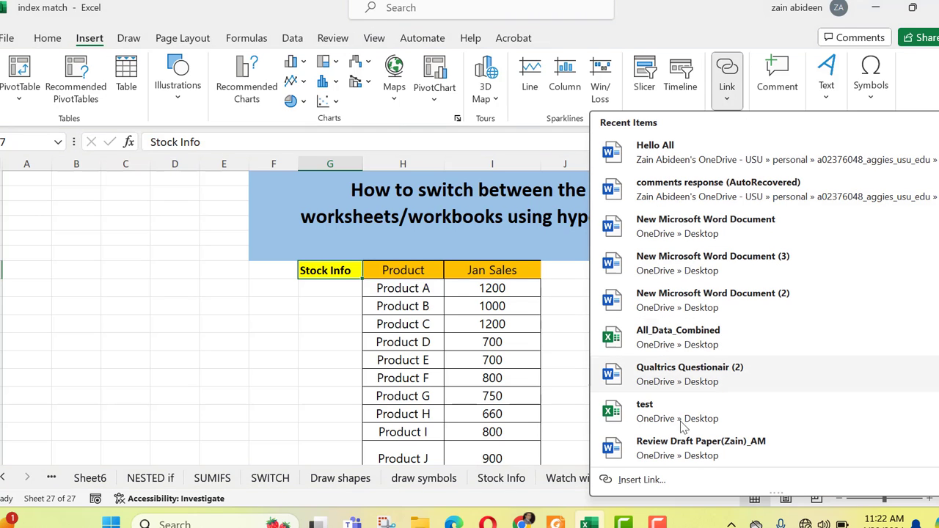
click(650, 486)
mouse_move(641, 95)
mouse_down()
mouse_move(715, 136)
mouse_move(662, 124)
mouse_move(637, 99)
mouse_up()
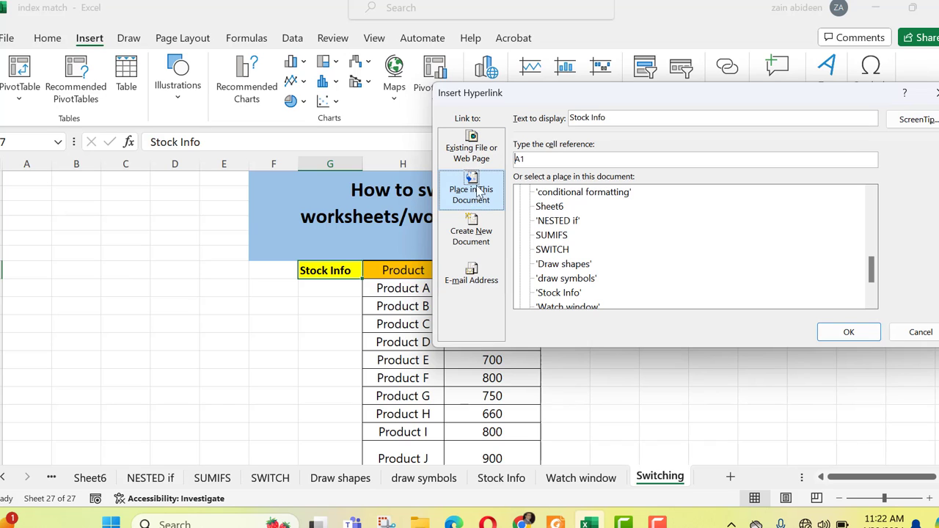
click(471, 150)
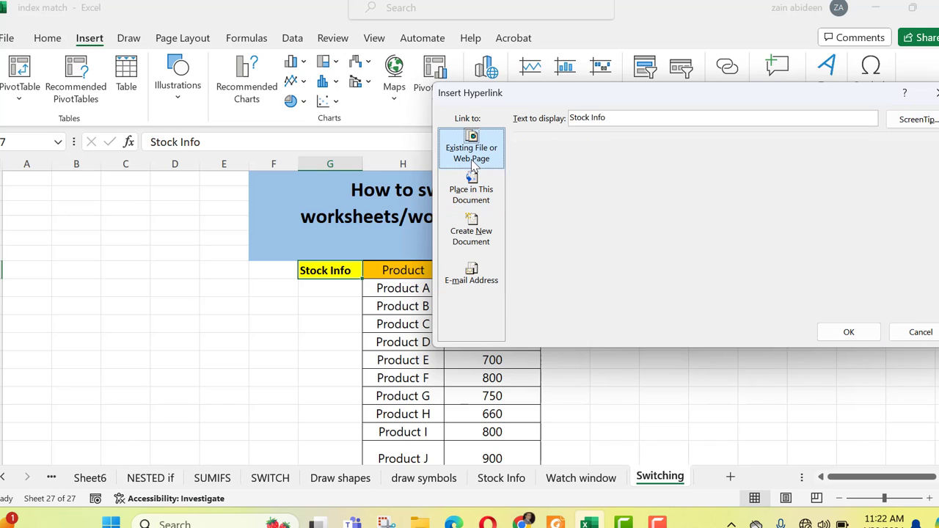
click(471, 235)
click(472, 281)
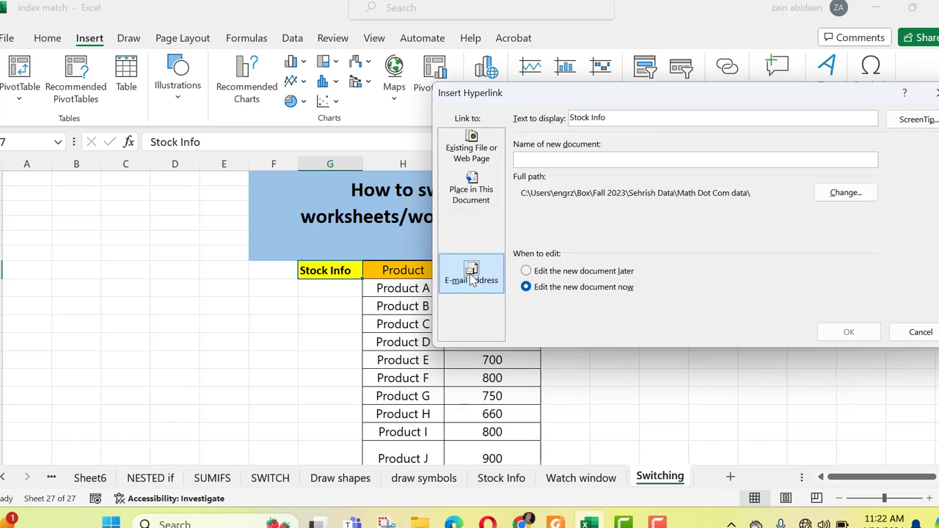
click(468, 190)
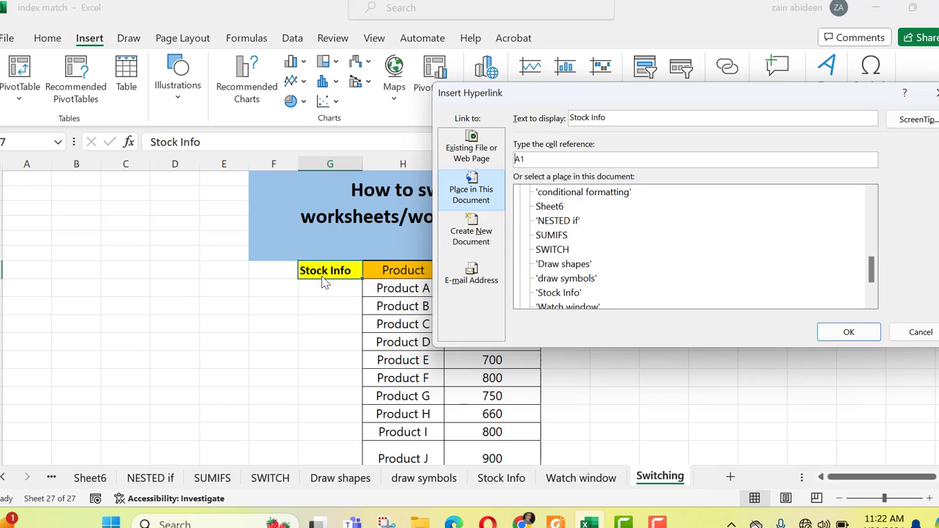
Keep 'Stock Info' as display text and link it to the Stock Info sheet.
drag(614, 117, 571, 115)
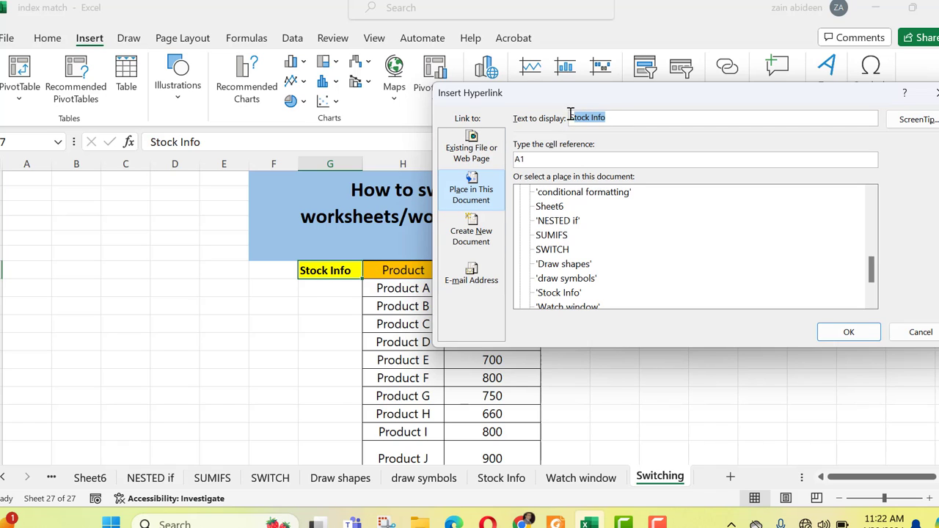
click(538, 155)
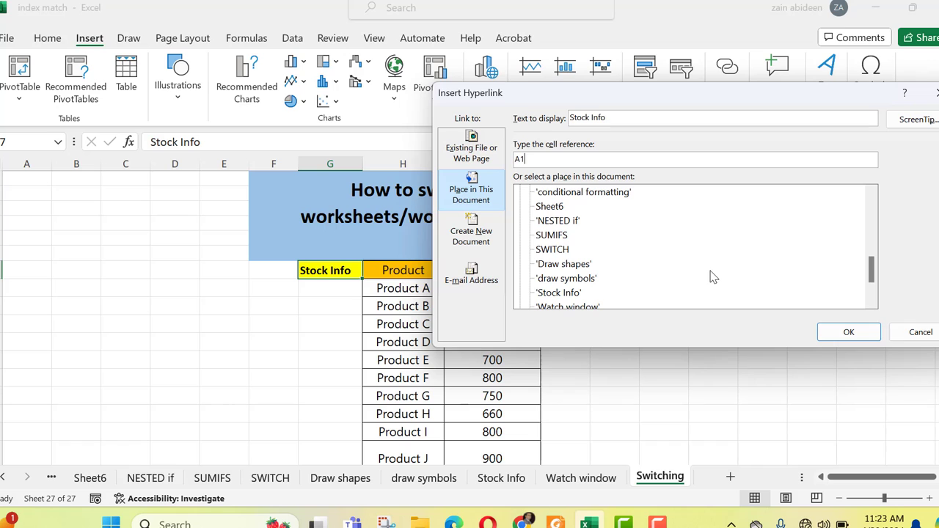
click(563, 295)
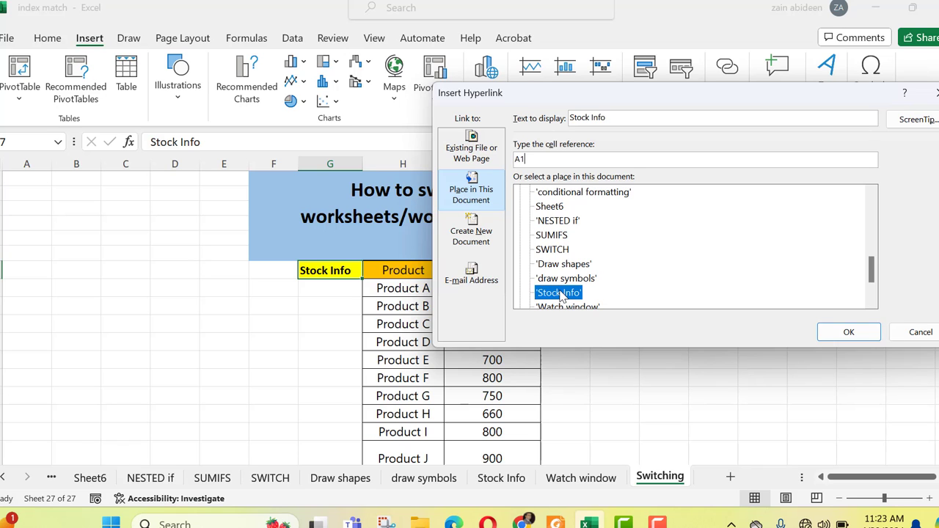
drag(872, 273, 875, 299)
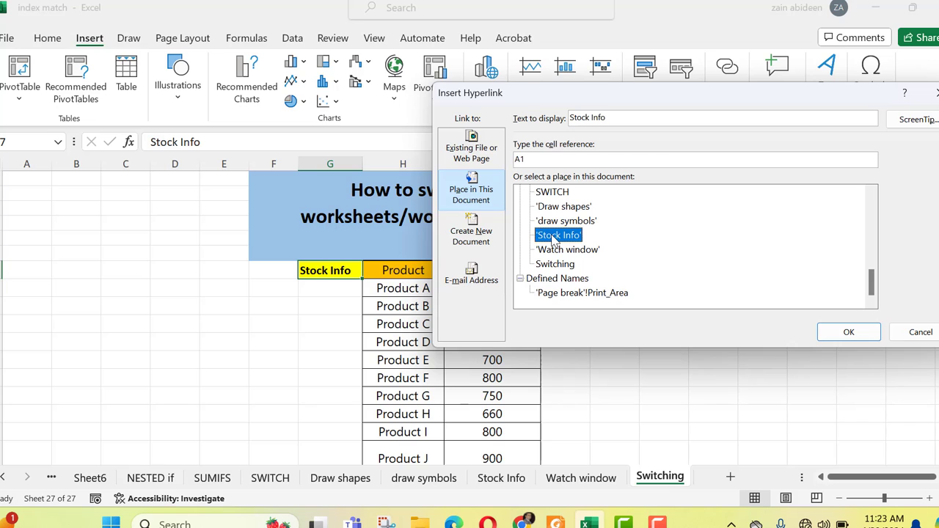
click(863, 331)
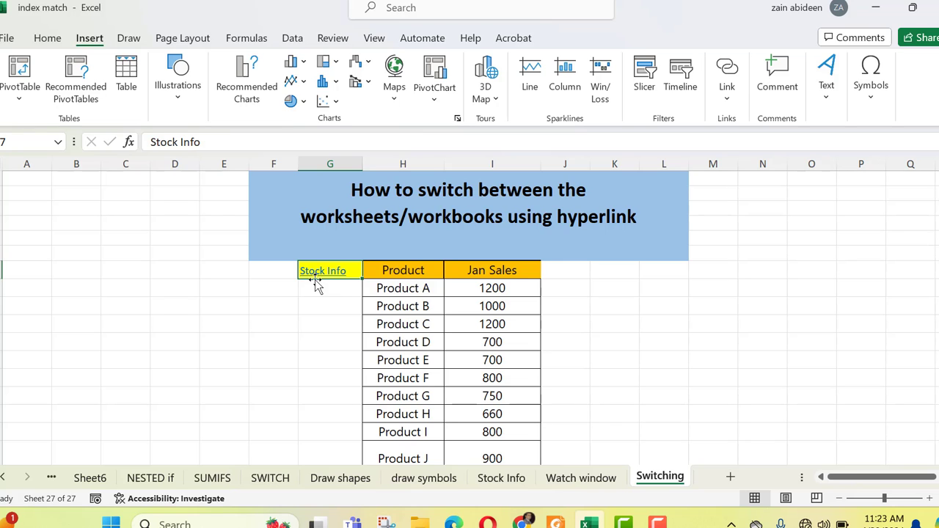
Make the G7 Stock Info link bold at 14 pt and follow it to the Stock Info sheet.
click(47, 38)
click(83, 82)
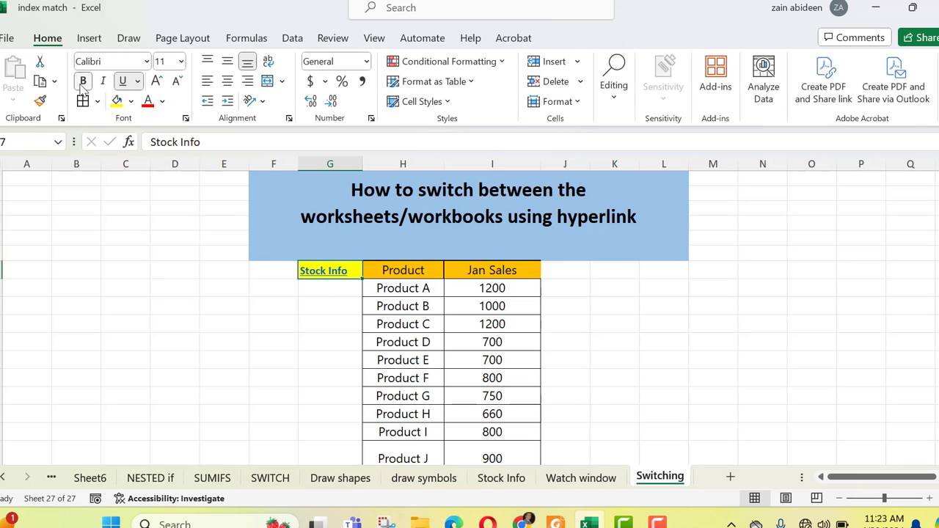
click(158, 81)
click(158, 81)
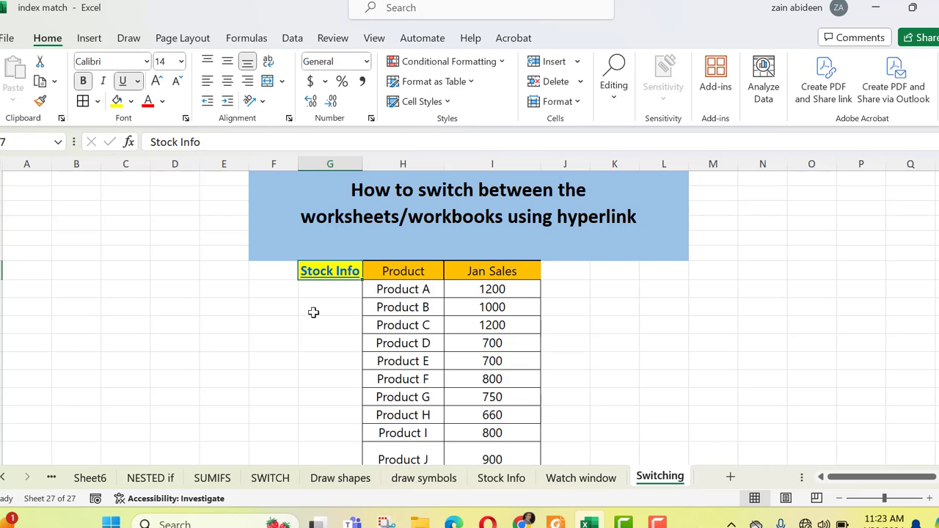
click(307, 325)
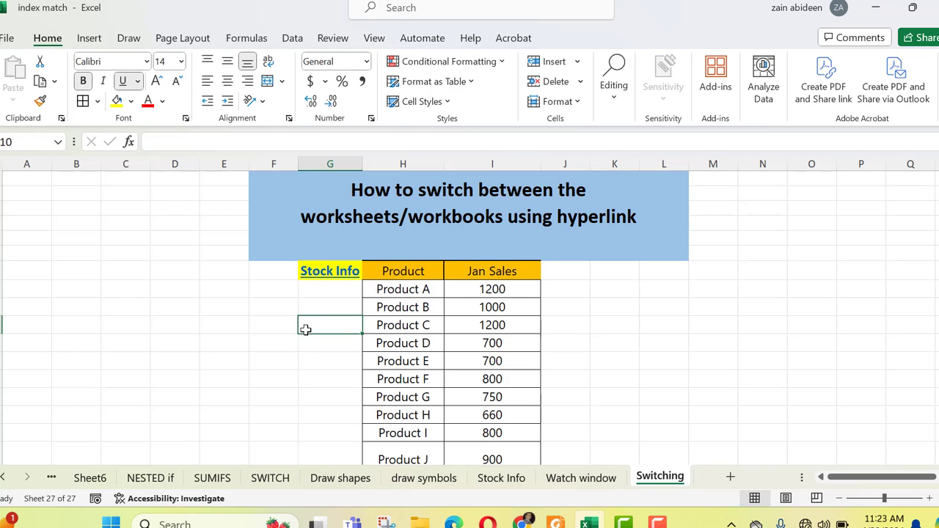
click(334, 273)
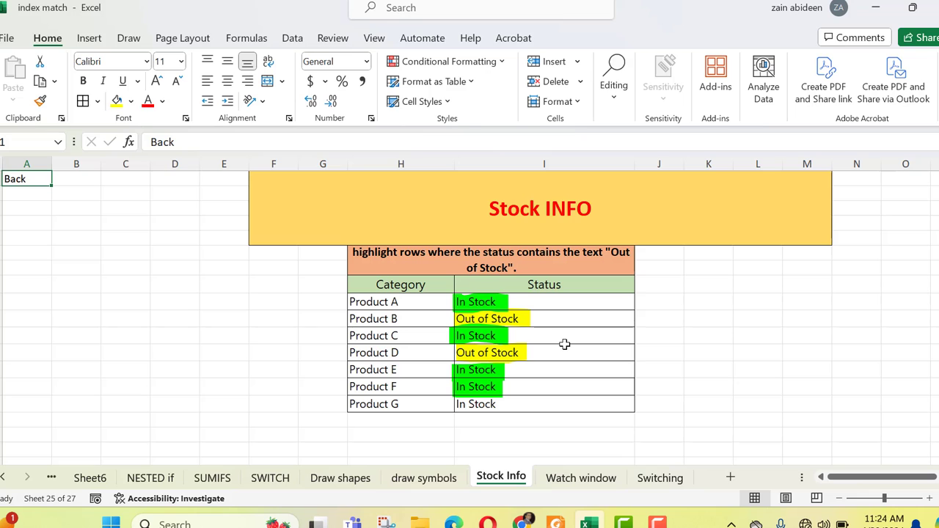
click(436, 302)
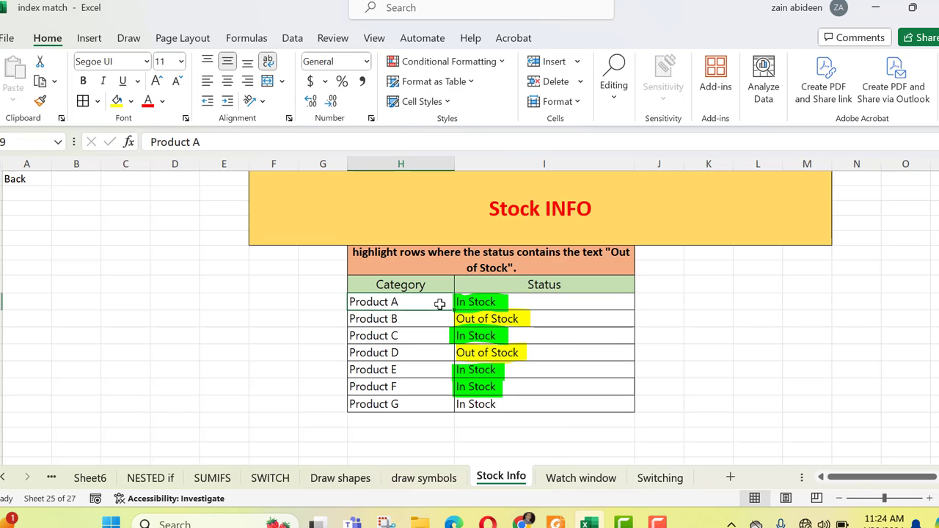
click(500, 298)
click(556, 314)
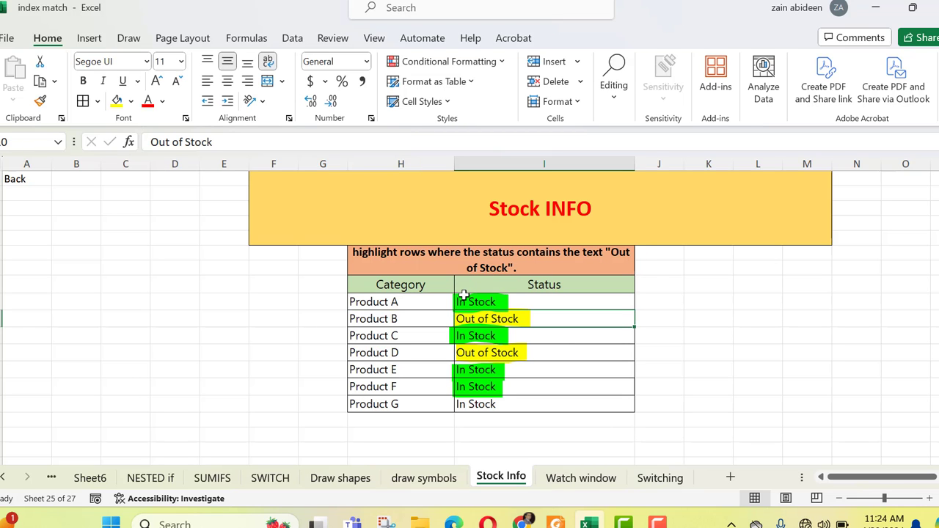
click(464, 295)
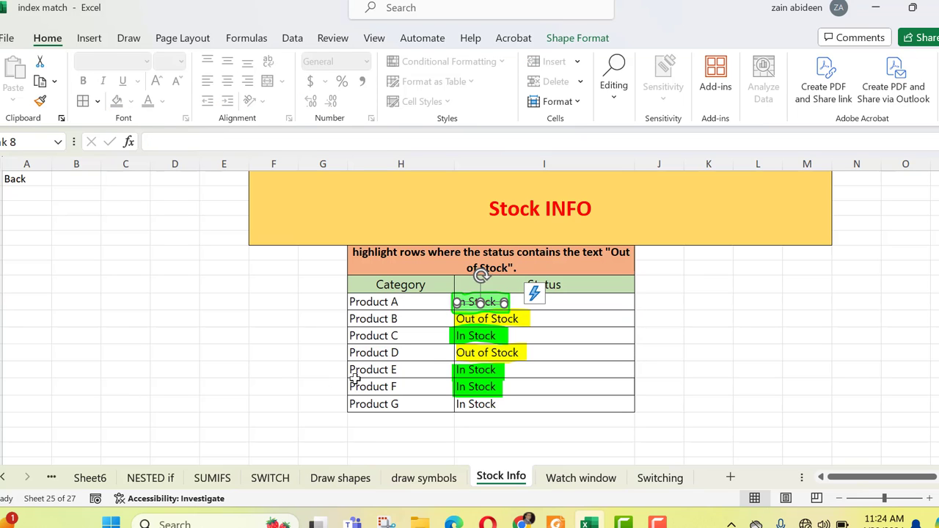
click(284, 386)
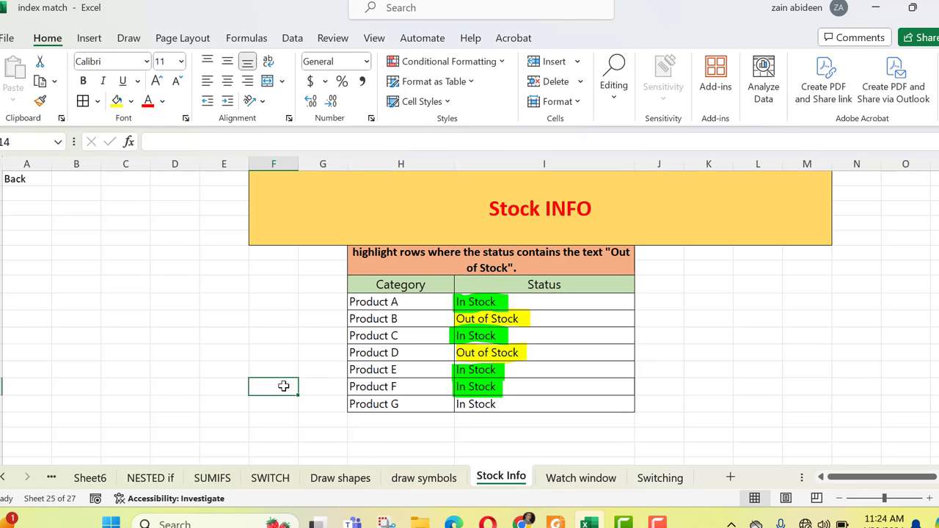
click(505, 381)
click(690, 373)
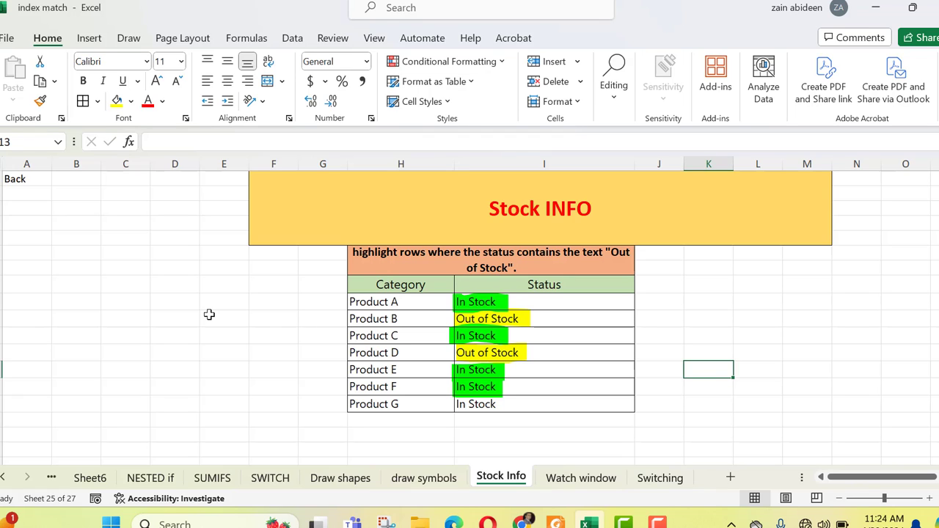
click(35, 182)
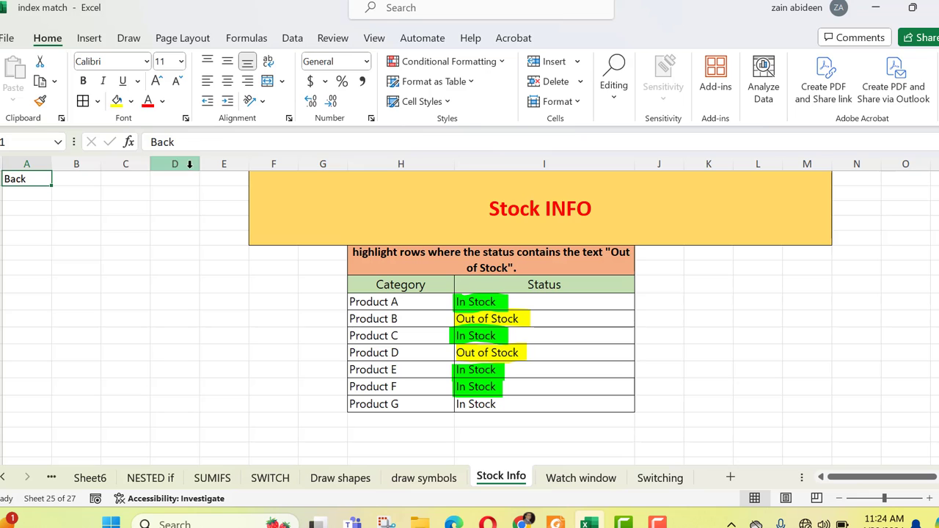
Make the Back text in A1 bold and larger.
click(157, 81)
click(157, 81)
click(157, 81)
click(83, 81)
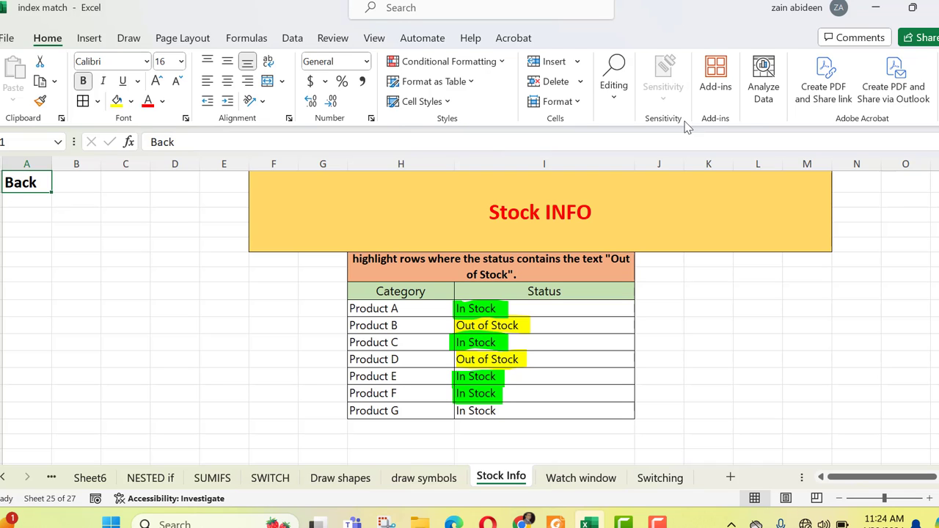
Hyperlink the Back cell to the Switching sheet in this document.
click(90, 39)
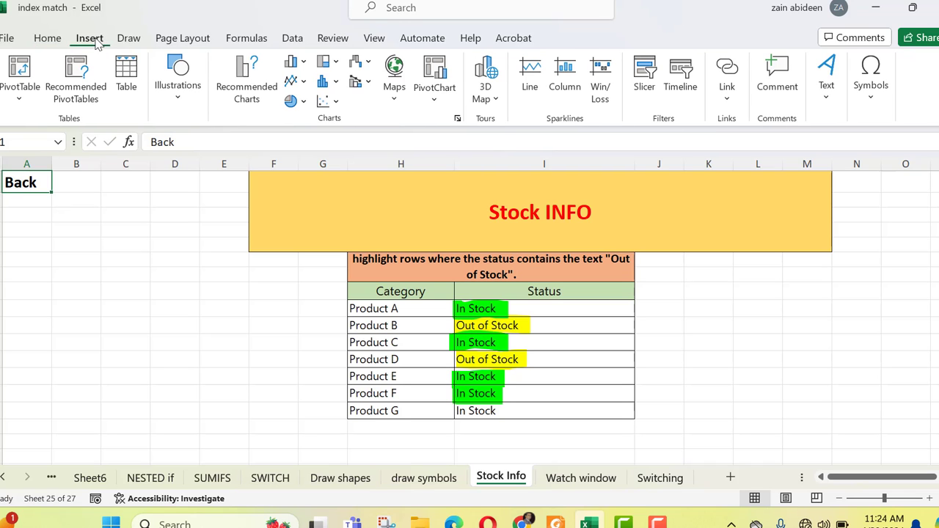
click(721, 104)
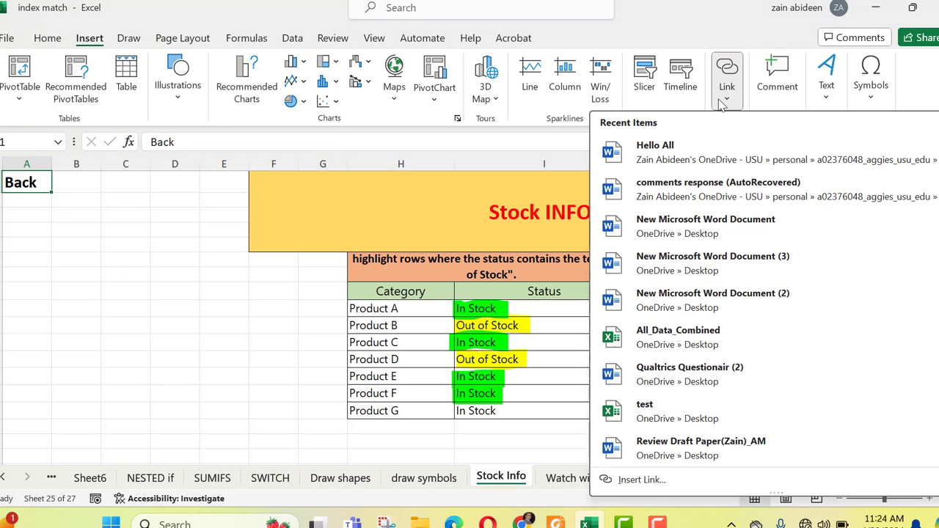
click(638, 480)
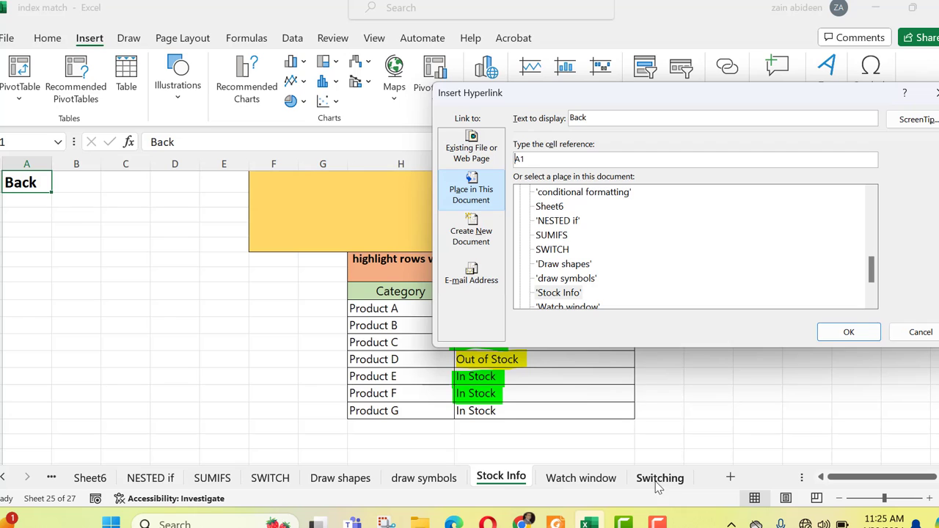
drag(874, 273, 873, 290)
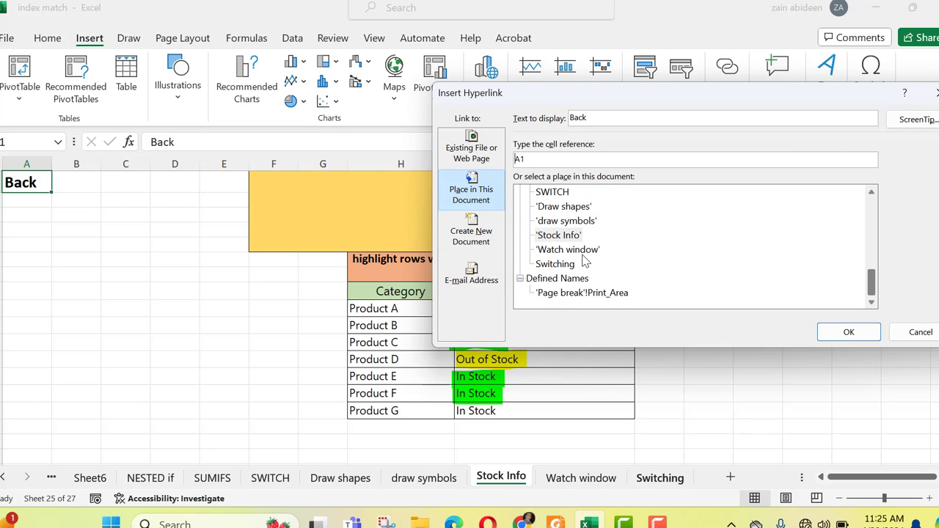
click(556, 264)
click(849, 332)
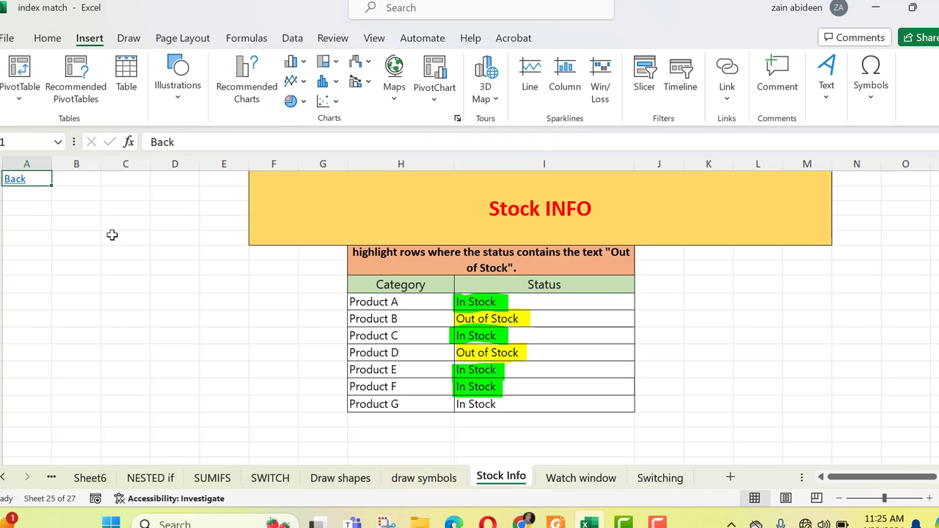
Format the Back link in A1 as bold, 14 pt, with yellow fill.
click(47, 38)
click(157, 81)
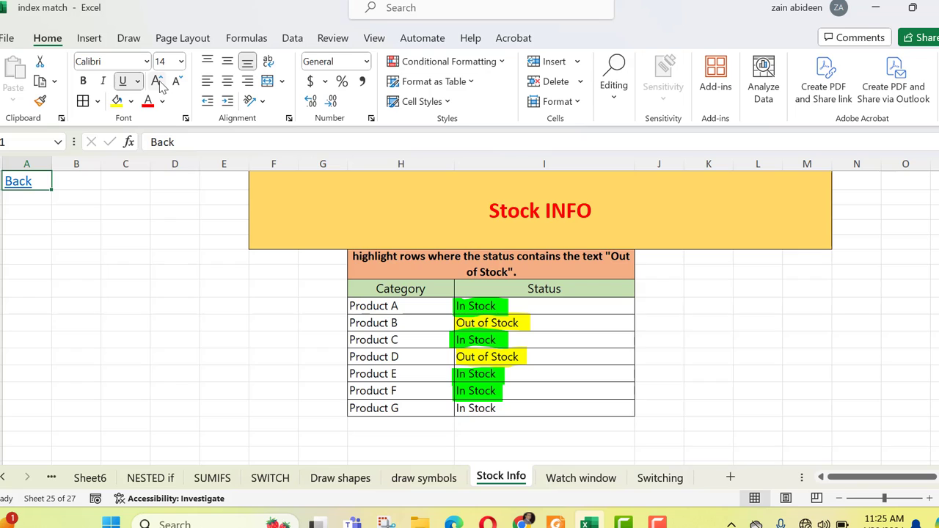
click(83, 81)
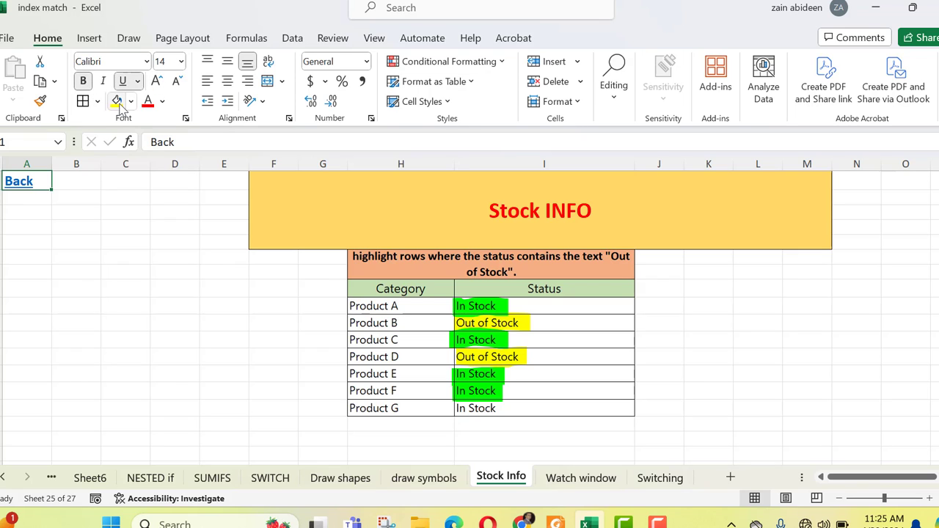
click(117, 101)
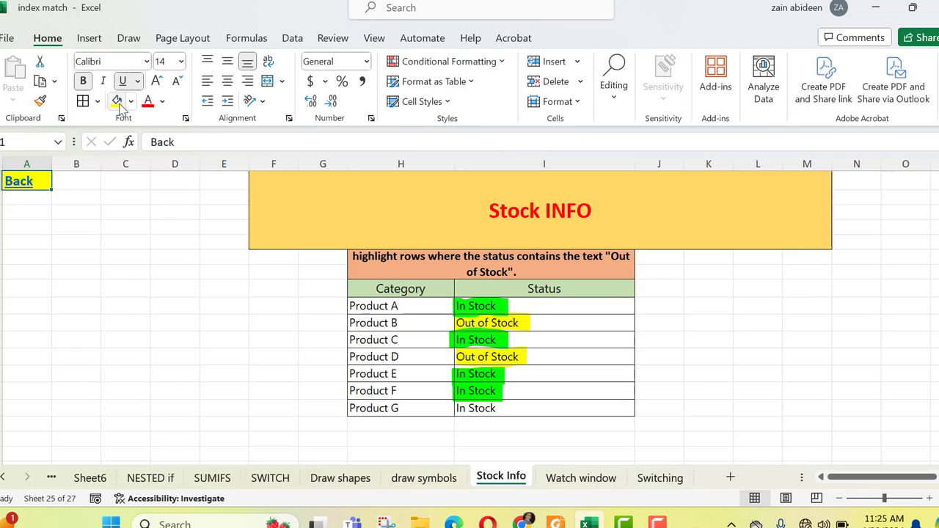
click(59, 257)
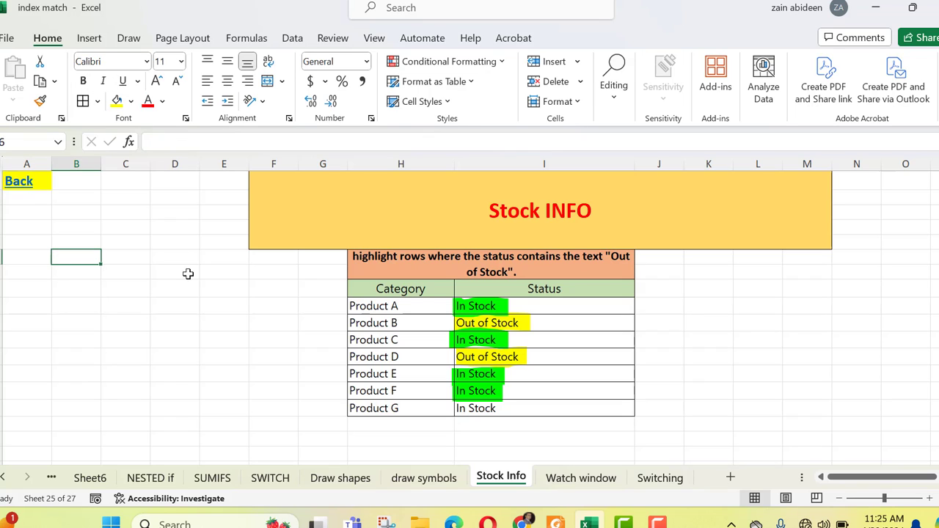
click(78, 288)
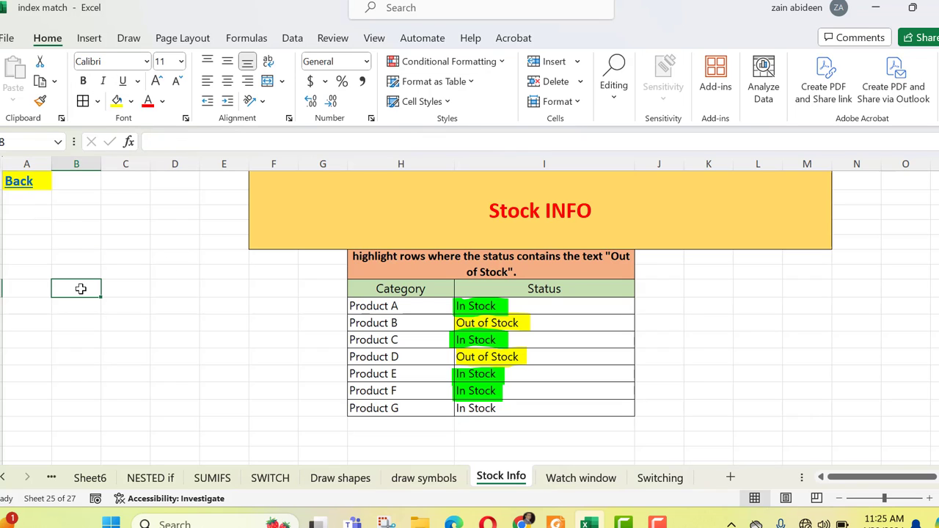
Test the Back and Stock Info links, finishing on the Switching sheet.
click(20, 185)
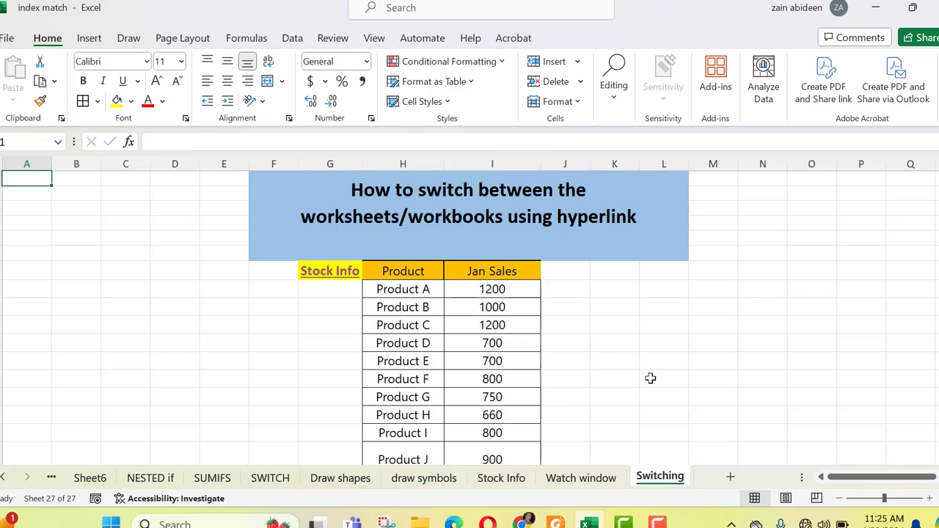
click(333, 272)
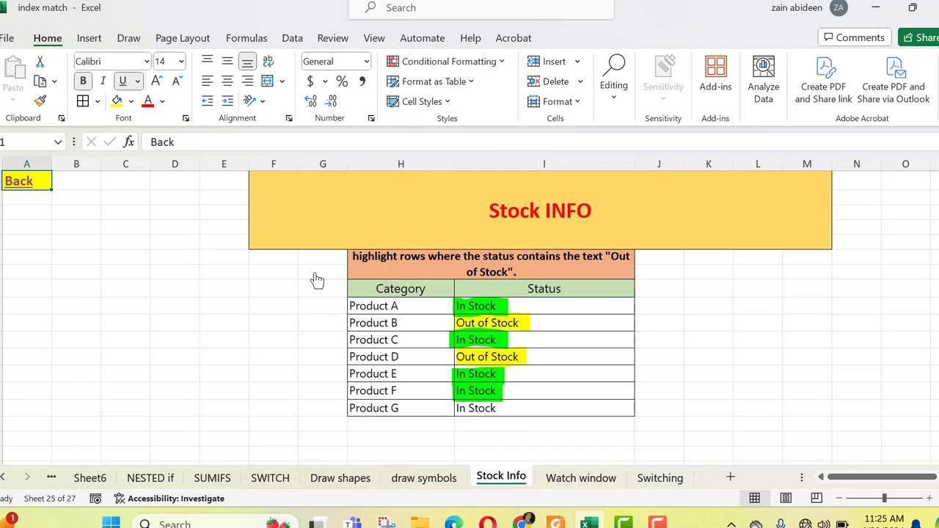
click(19, 178)
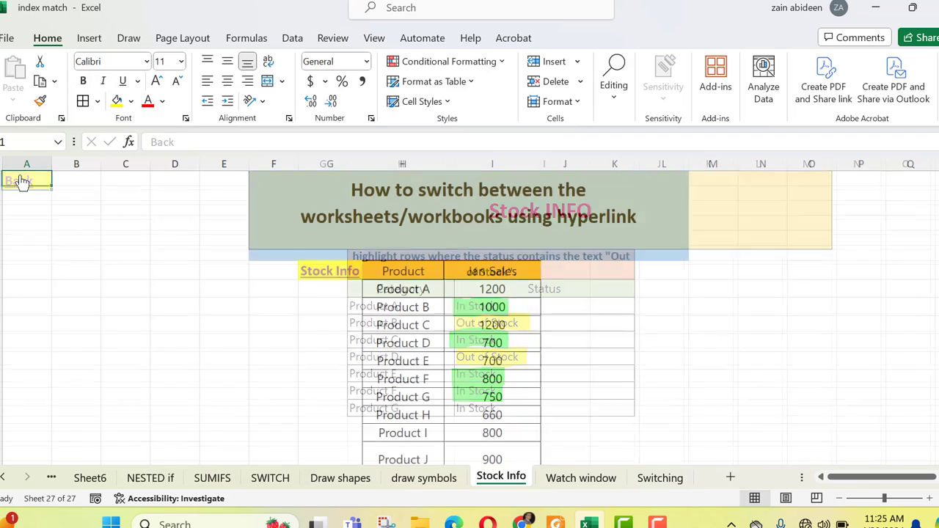